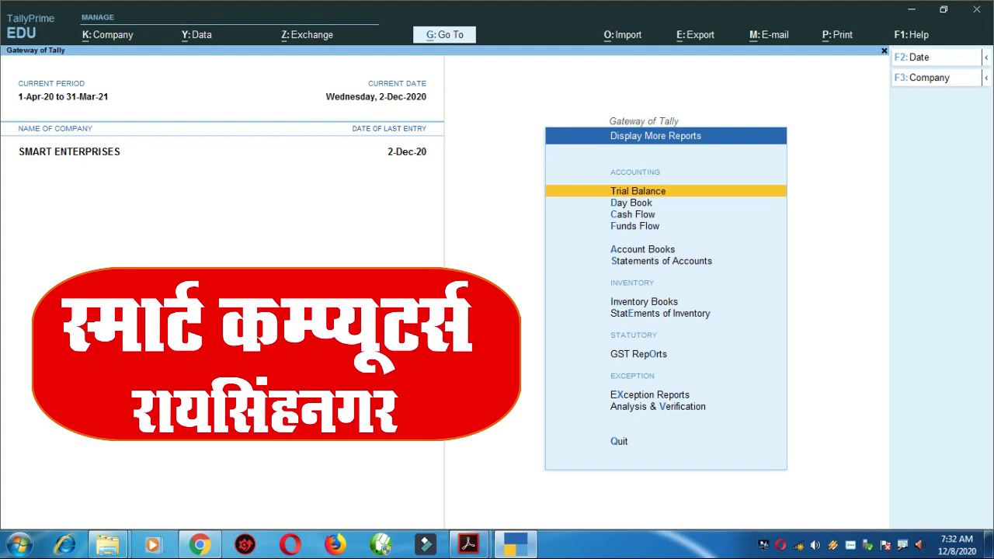
- Switch to Chrome, look through the Tally Prime tutorials on the SMART Accounting RSNR YouTube channel, and return to TallyPrime
left_click(199, 544)
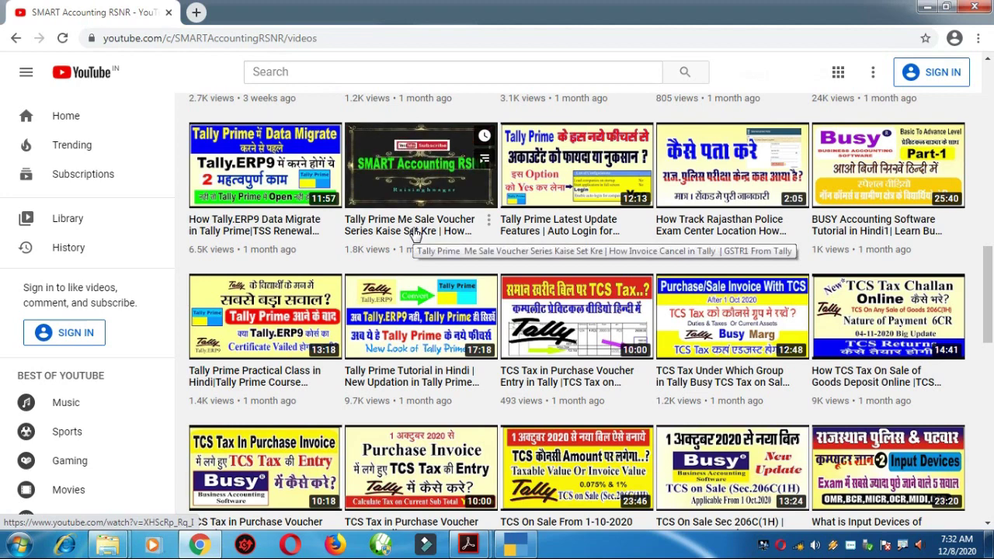
scroll(416, 233, "up", 1)
scroll(415, 233, "up", 1)
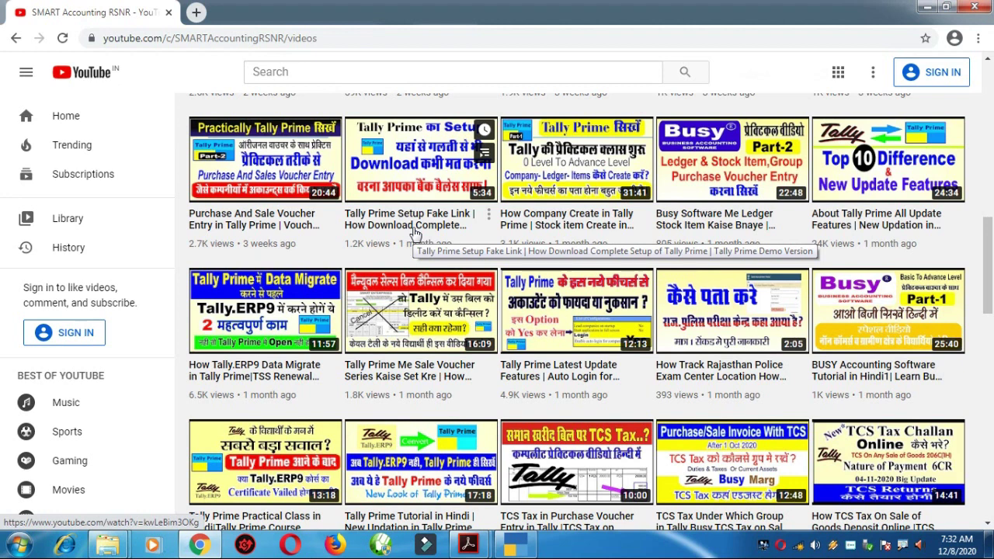
mouse_move(409, 379)
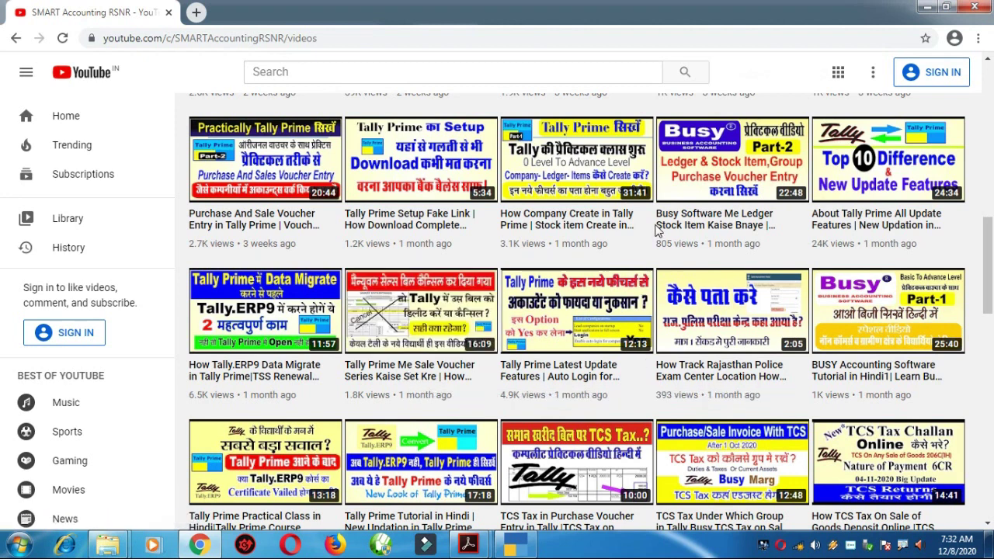
left_click(517, 543)
left_click(424, 298)
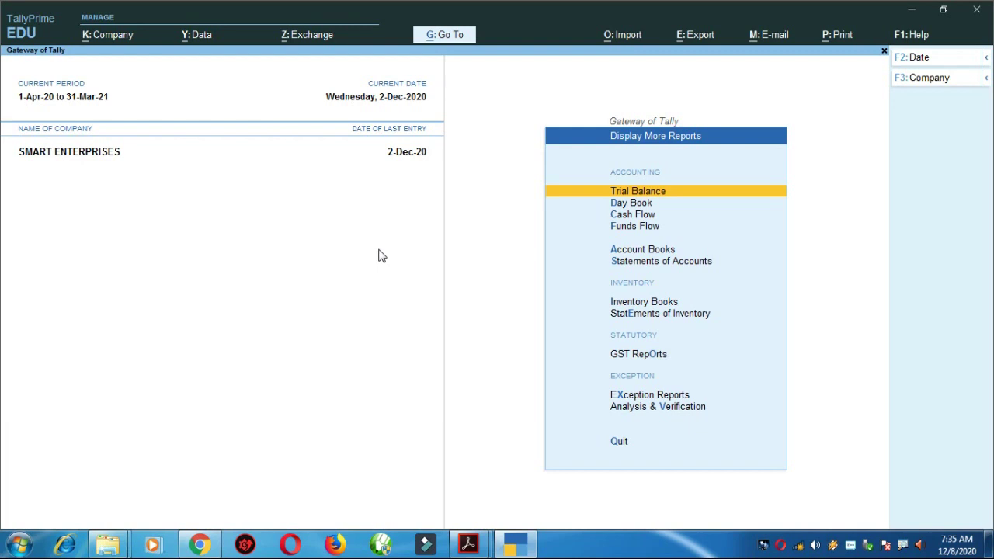
- Review the Day Book vouchers for 1-Apr-20 to 2-Dec-20 and return to the Gateway of Tally
key("Down")
key("Down")
key("Down")
key("Down")
key("Down")
key("Down")
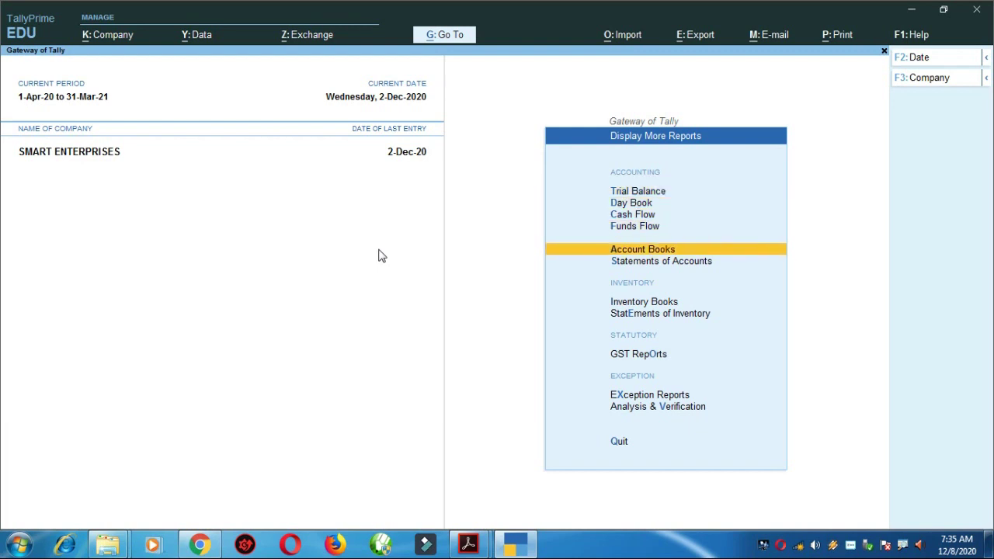
key("Up")
key("Up")
key("Up")
key("Up")
key("Up")
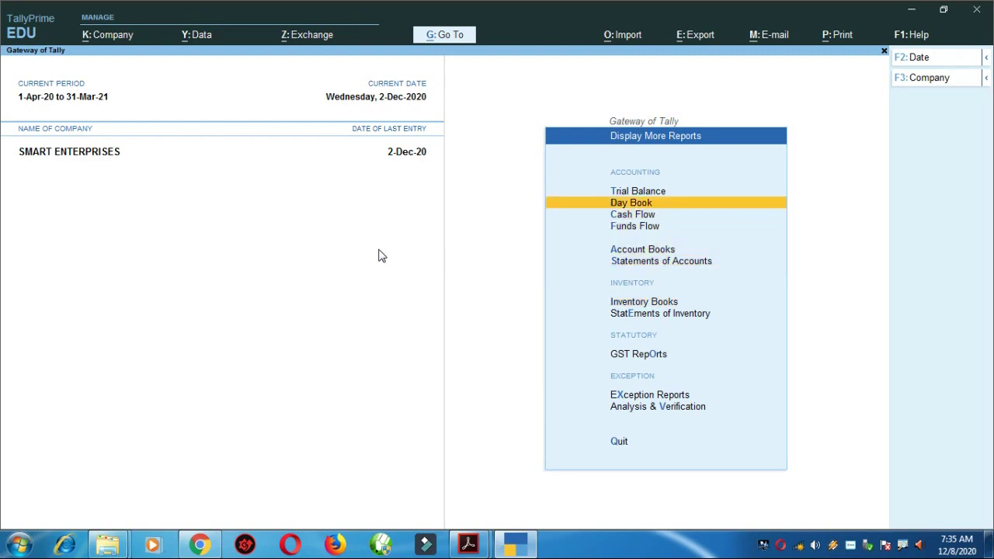
key("Return")
key("F2")
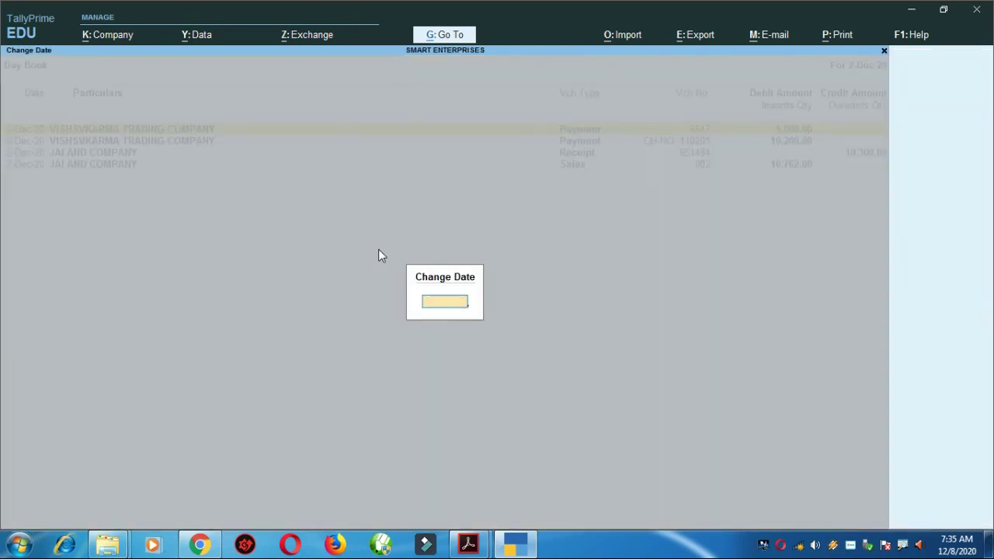
key("Return")
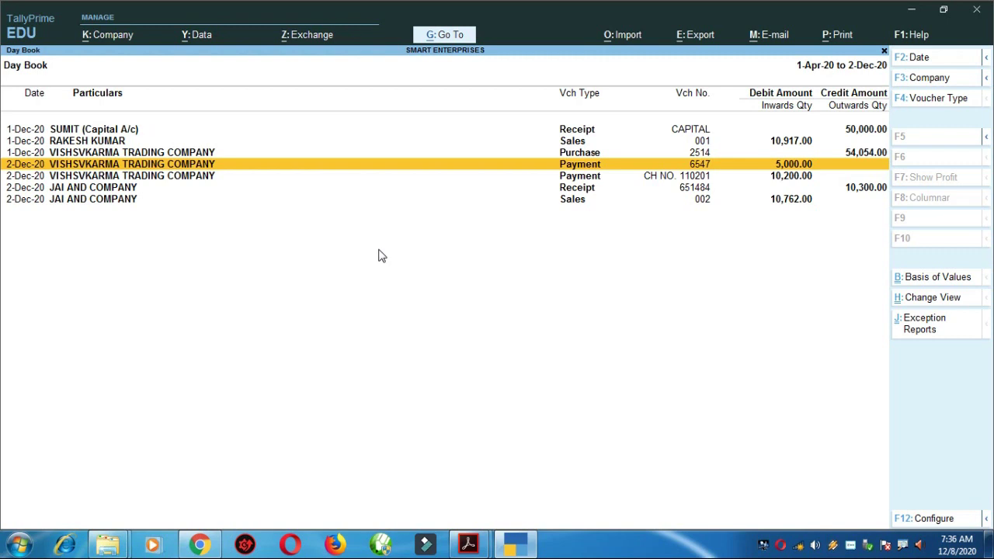
key("Escape")
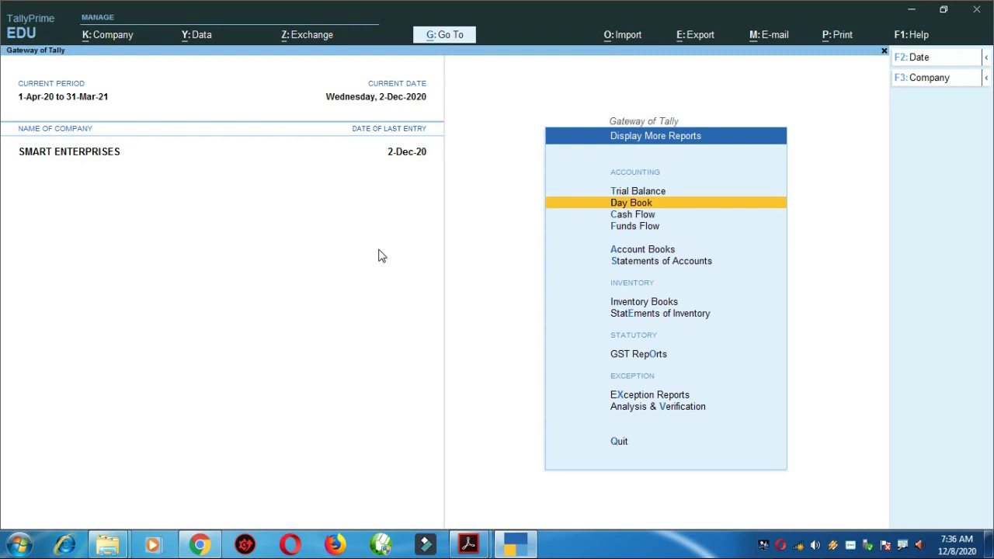
key("Escape")
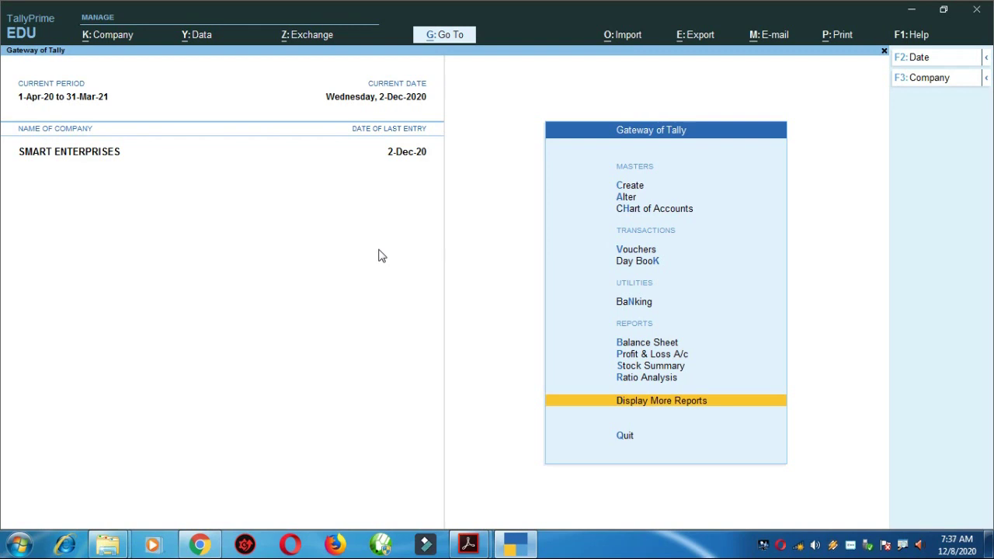
key("Escape")
key("n")
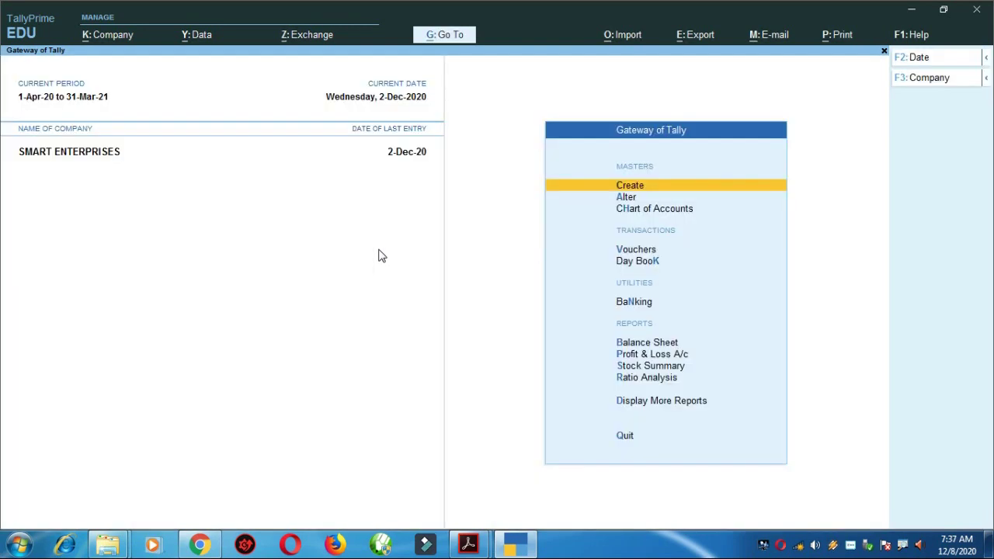
- Open Display More Reports from the Gateway of Tally
key("Down")
key("Down")
key("Down")
key("Down")
key("Down")
key("Down")
key("Down")
key("Down")
key("Down")
key("Down")
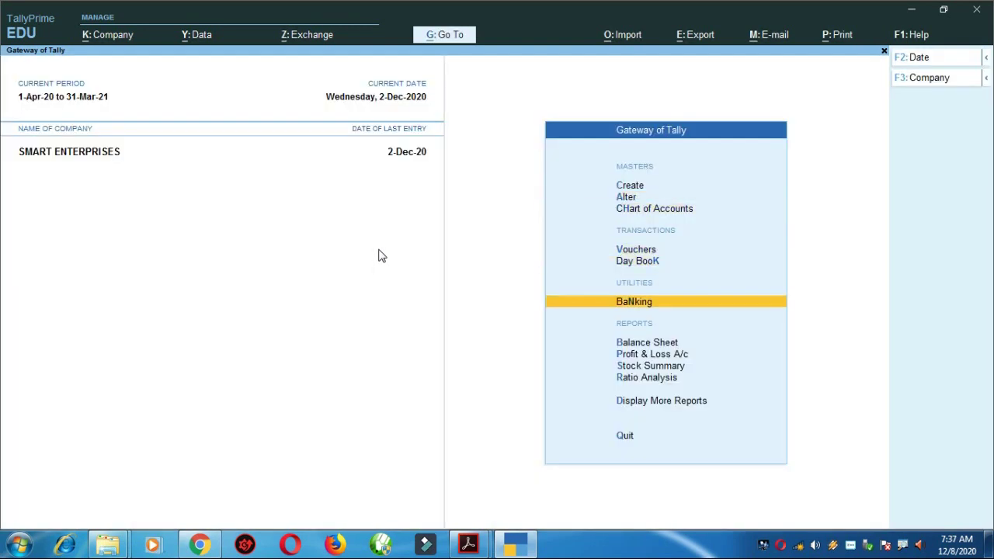
key("Down")
key("Up")
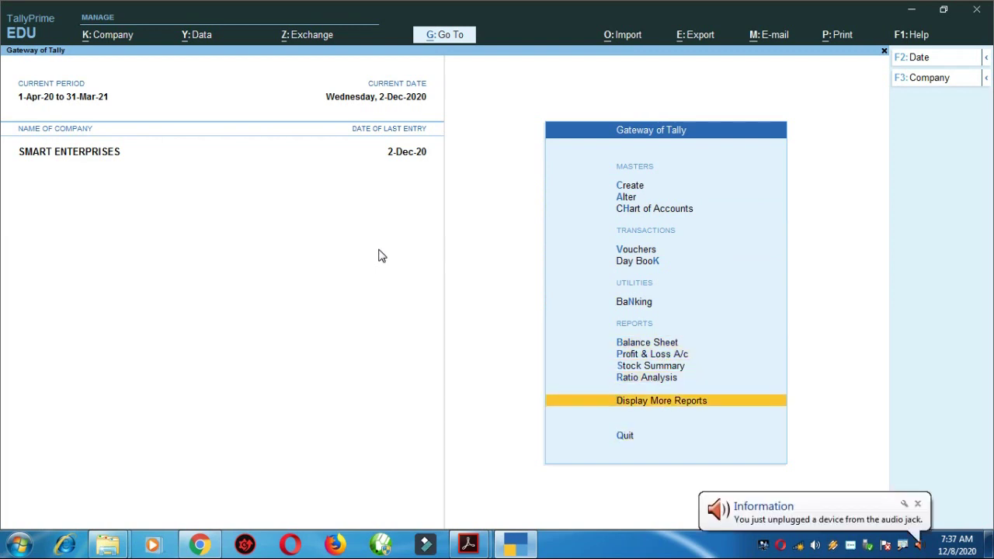
key("Down")
key("Up")
key("Return")
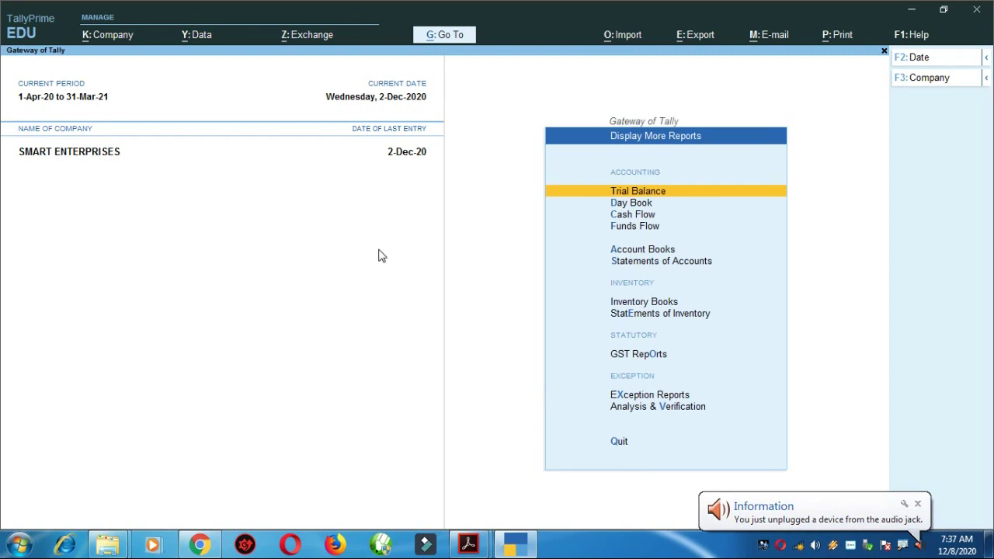
- Open GST Reports and examine the GSTR-1, GSTR-2 and GSTR-3B entries
key("Down")
key("Down")
key("Down")
key("Down")
key("Down")
key("Down")
key("Down")
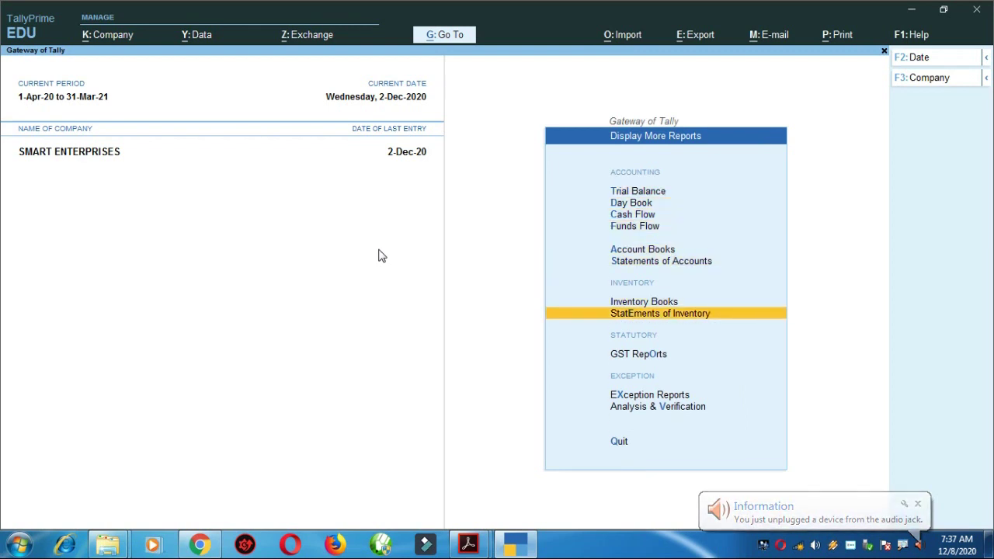
key("Down")
key("Return")
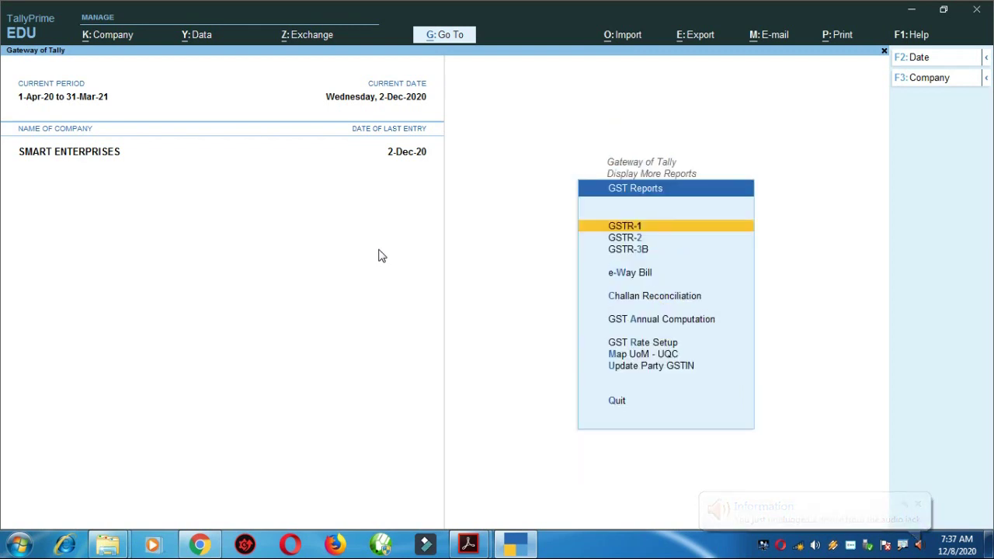
key("ctrl")
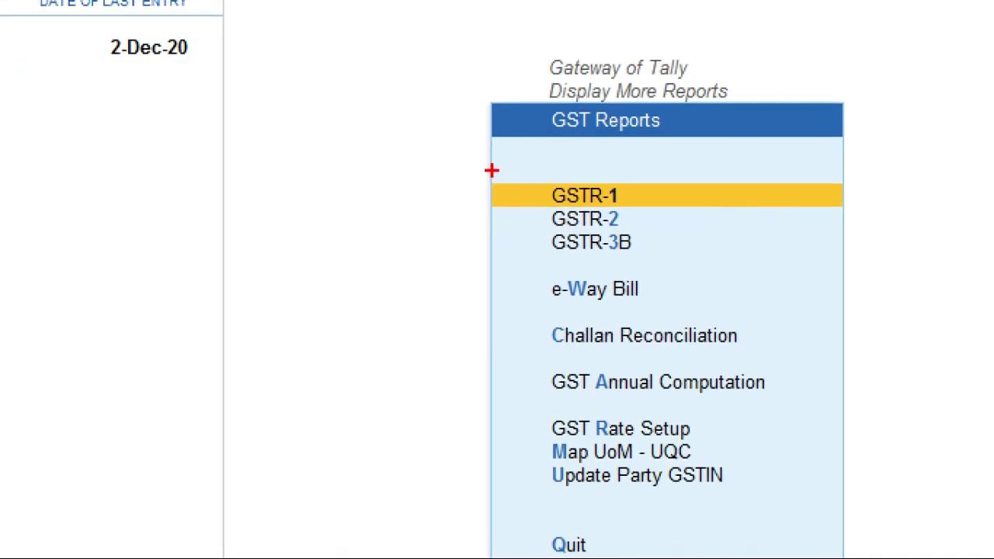
mouse_move(492, 170)
left_mouse_down()
mouse_move(528, 215)
mouse_move(657, 271)
mouse_move(702, 272)
left_mouse_up()
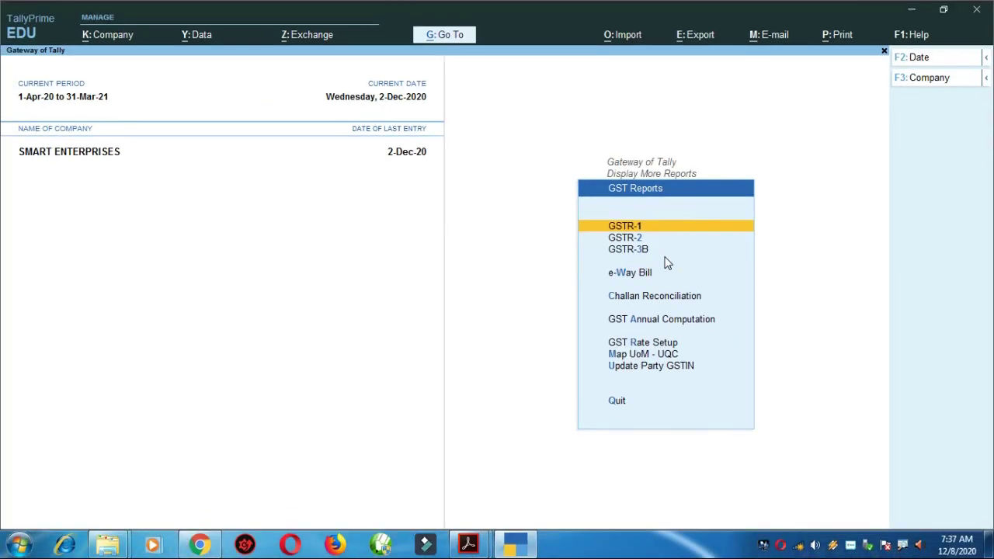
- Open the GSTR-1 report and check the period it covers
key("Down")
key("Up")
key("Down")
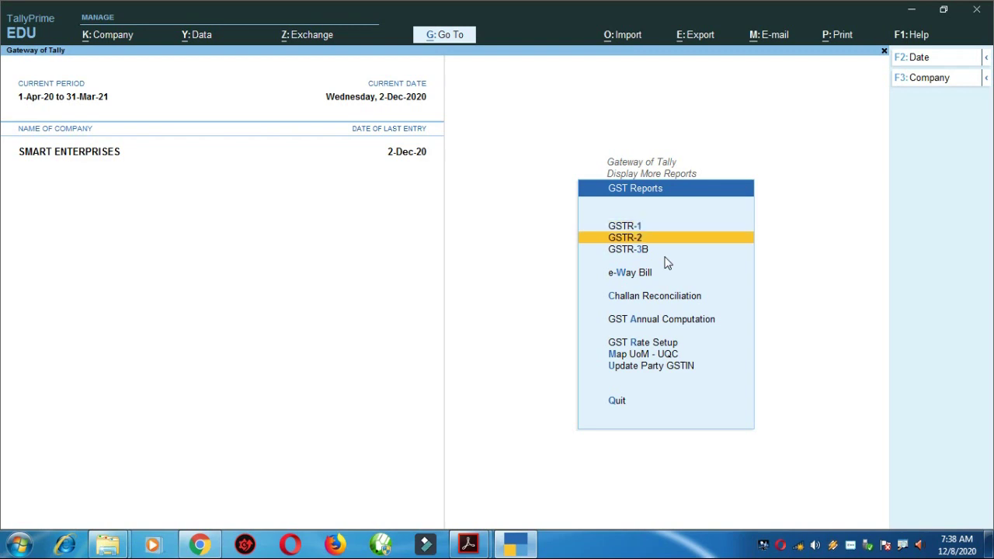
key("Up")
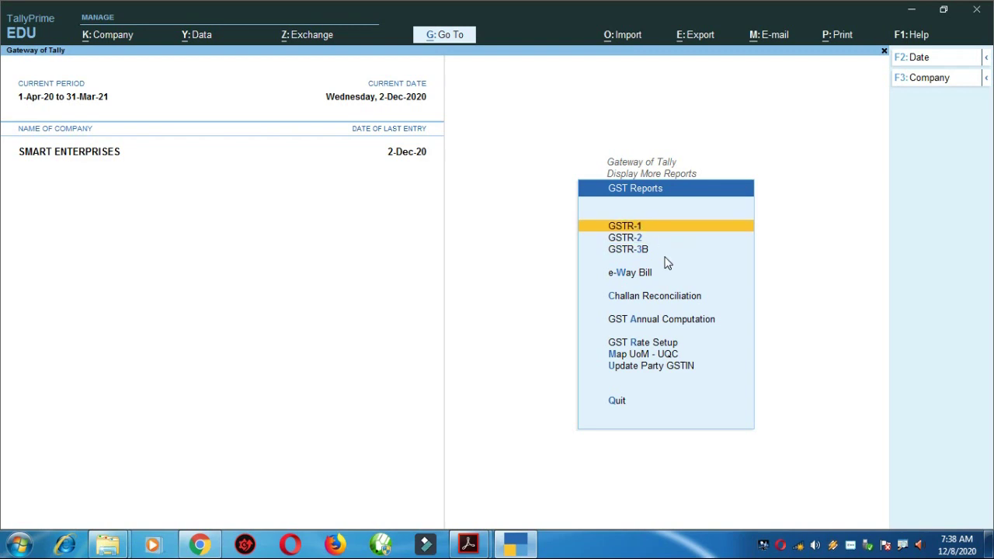
key("Return")
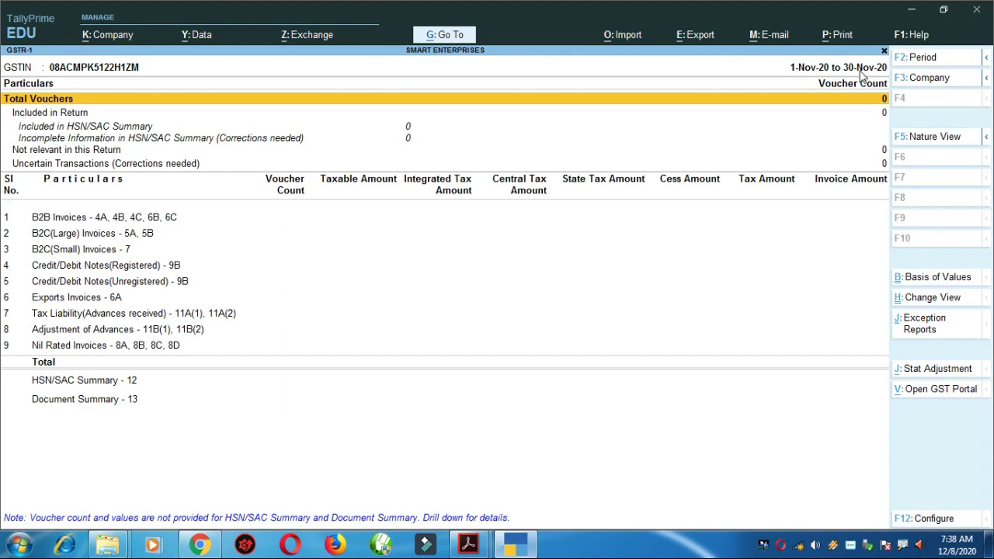
key("ctrl")
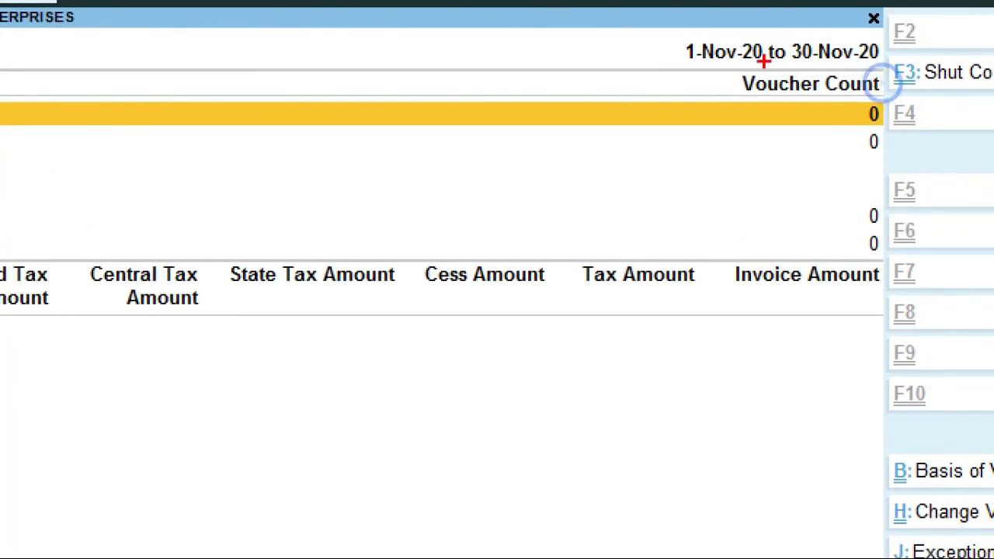
mouse_move(628, 16)
left_mouse_down()
mouse_move(676, 67)
mouse_move(902, 76)
left_mouse_up()
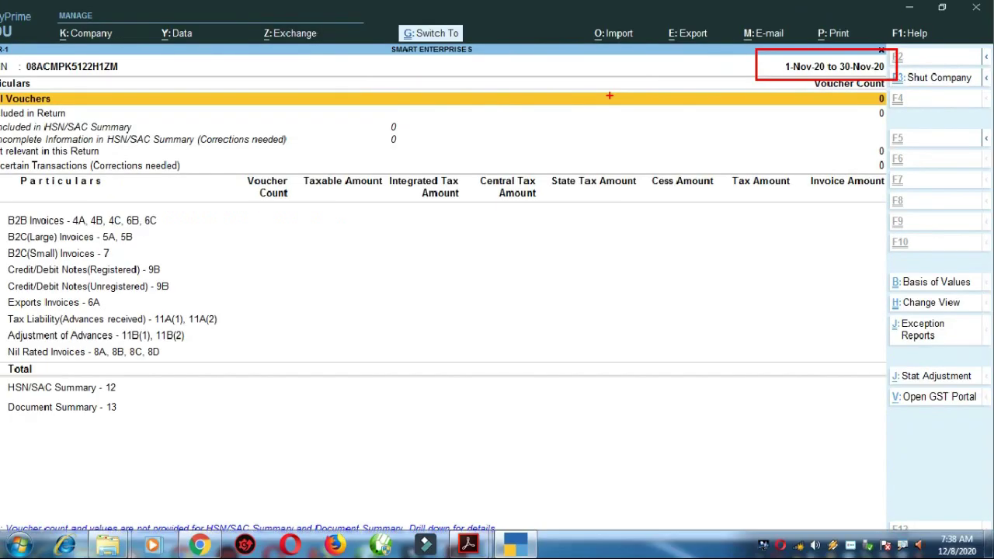
- Leave GSTR-1, show the Day Book for 1-Apr-20 to 2-Dec-20, and examine the voucher dates
key("Escape")
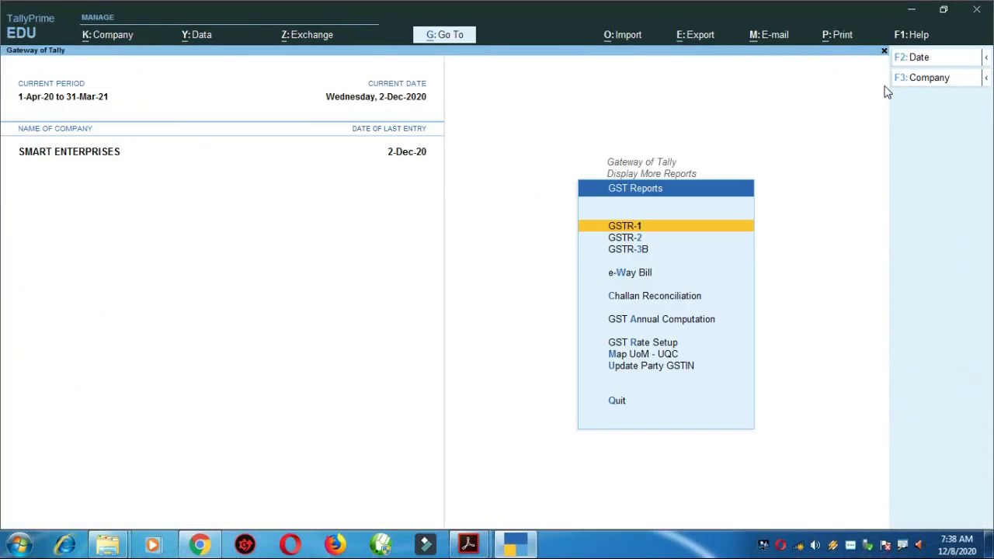
key("Escape")
key("Escape")
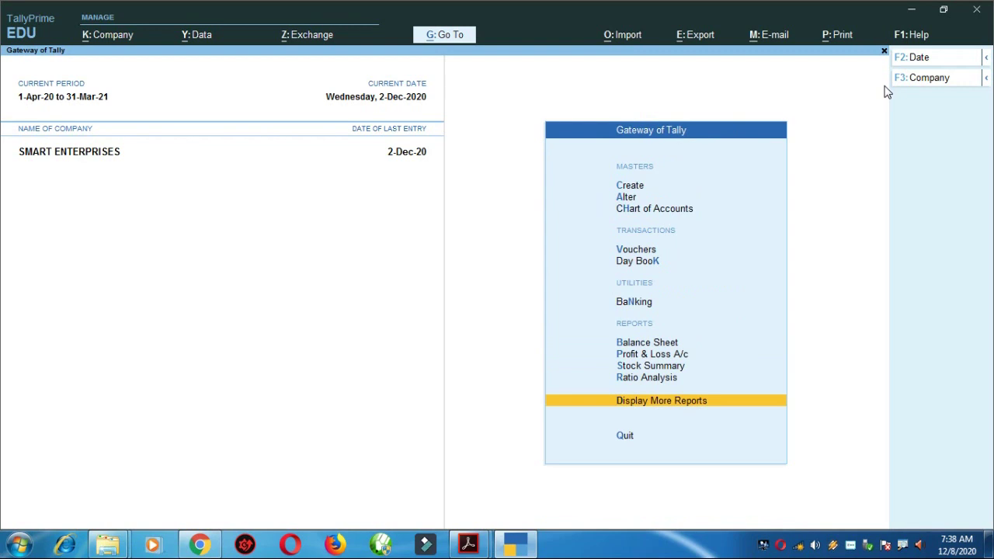
key("Return")
key("Down")
key("Return")
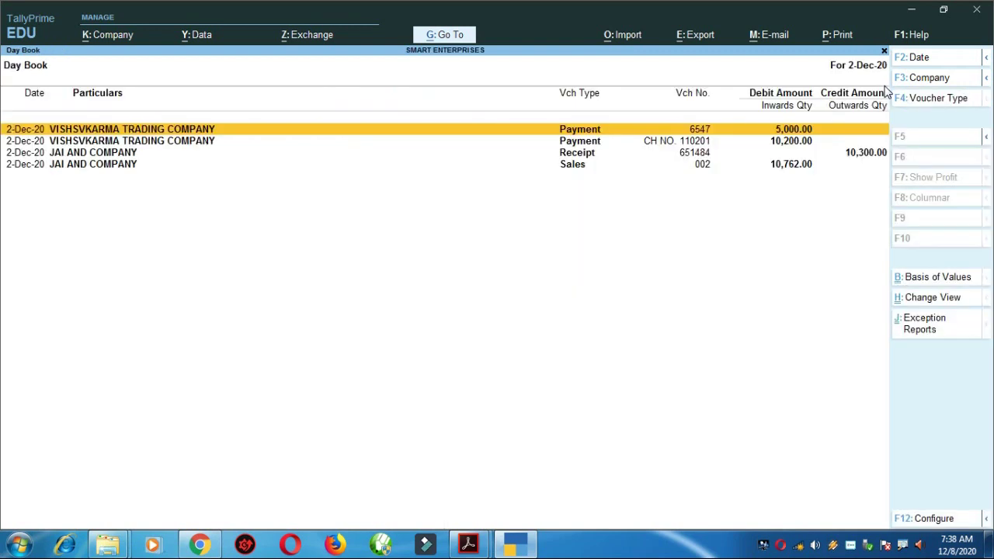
key("F2")
key("BackSpace")
key("Return")
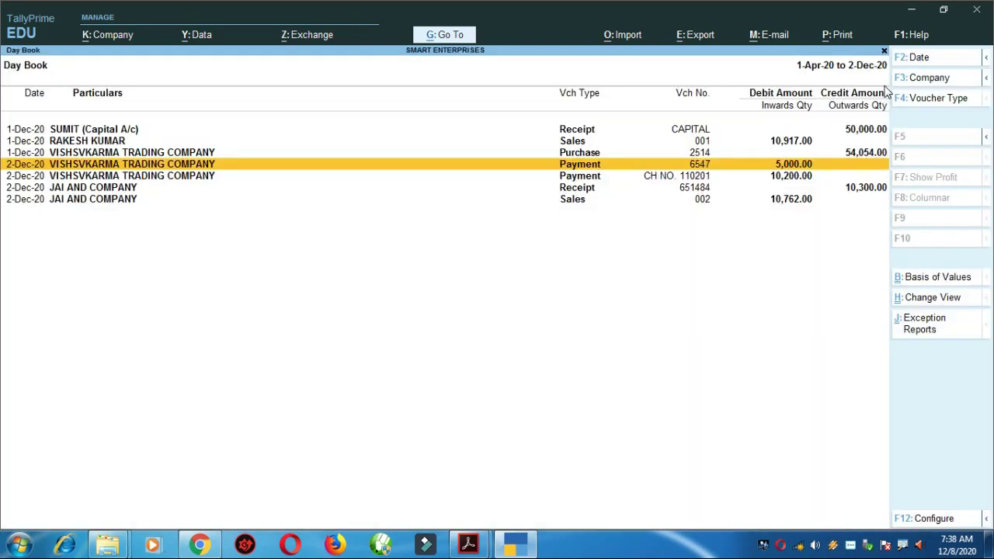
key("ctrl")
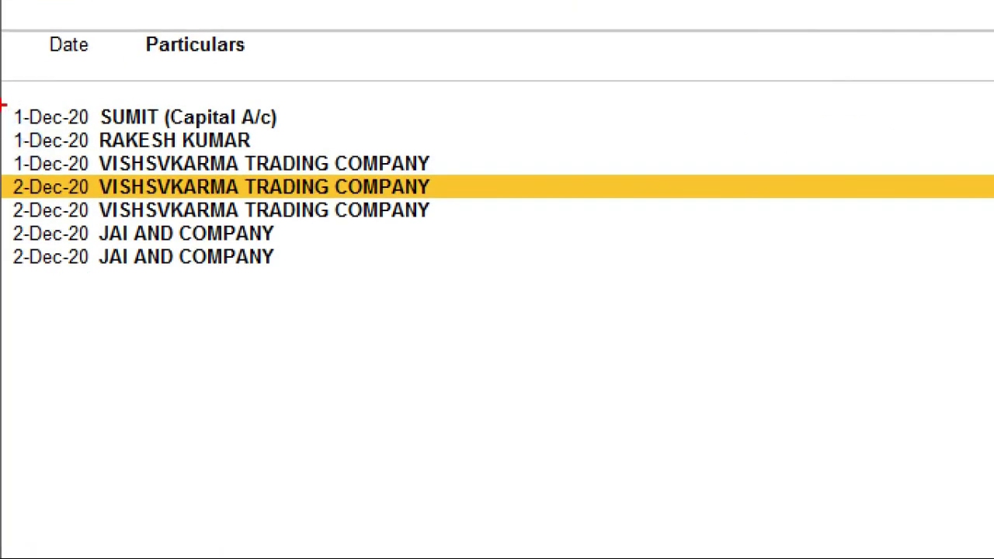
left_click_drag(40, 193, 120, 313)
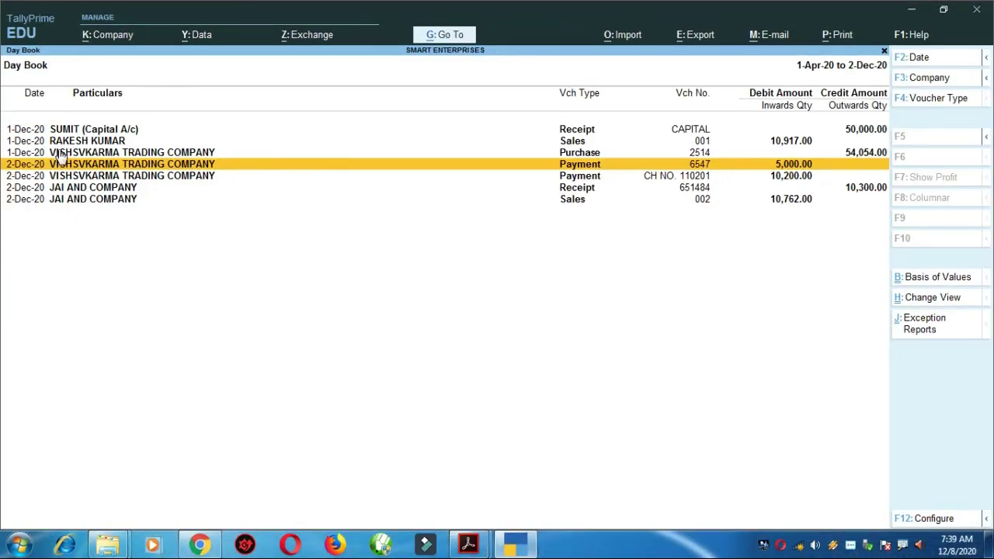
- Close the Day Book and reopen the GSTR-1 report from GST Reports
key("Escape")
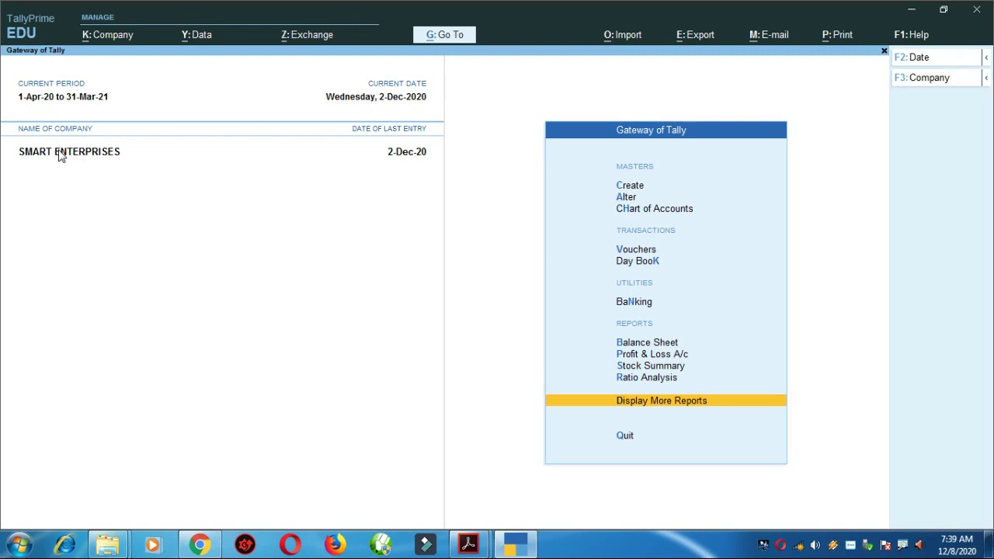
key("Up")
key("Down")
key("Return")
key("Down")
key("Down")
key("Down")
key("Down")
key("Down")
key("Down")
key("Down")
key("Down")
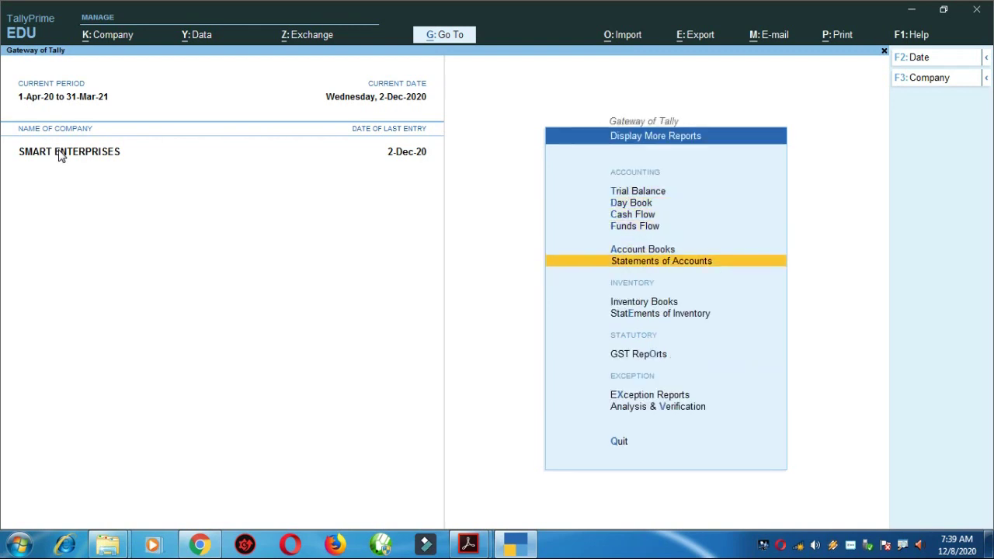
key("Return")
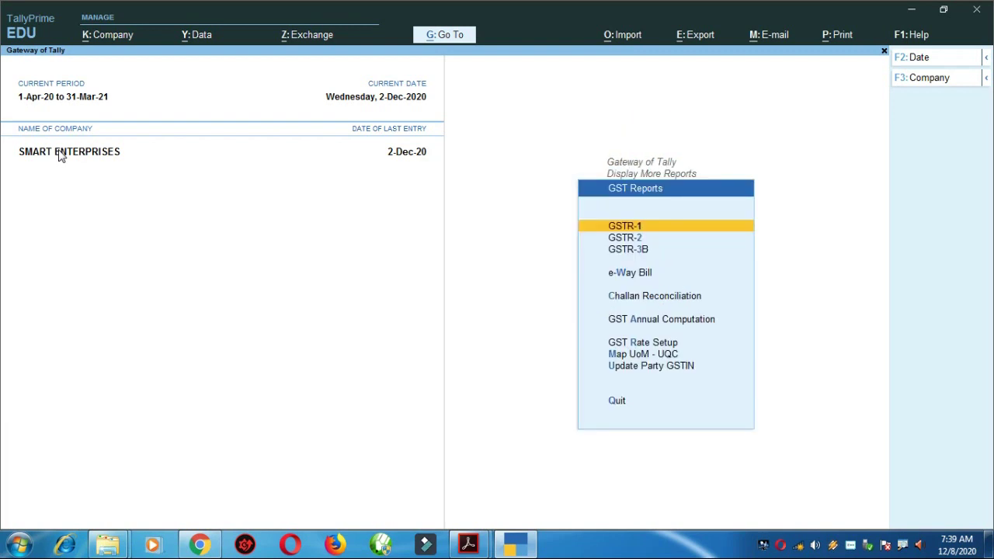
key("Return")
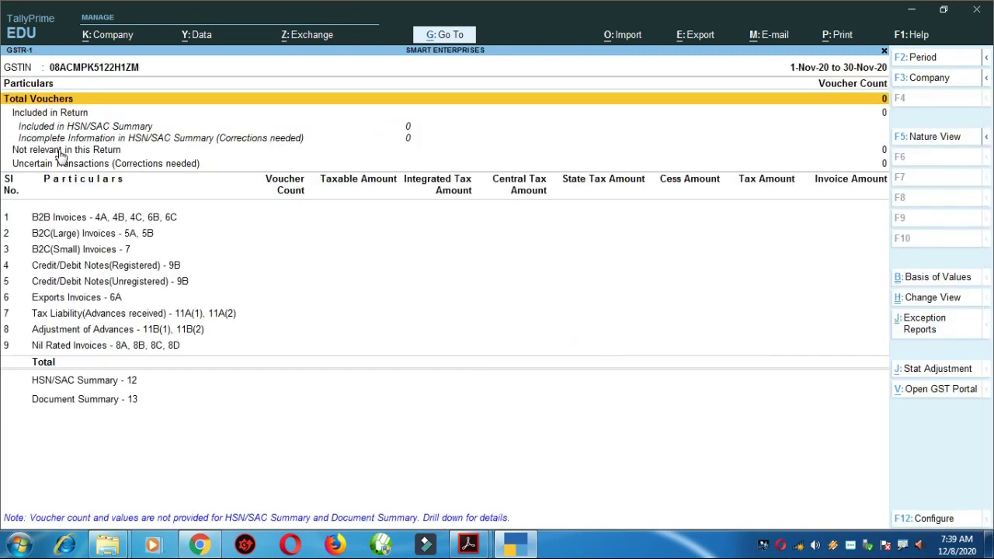
- Set the GSTR-1 period to 1-12-2020 through 31-12-2020 and examine the voucher counts, including uncertain transactions
key("F2")
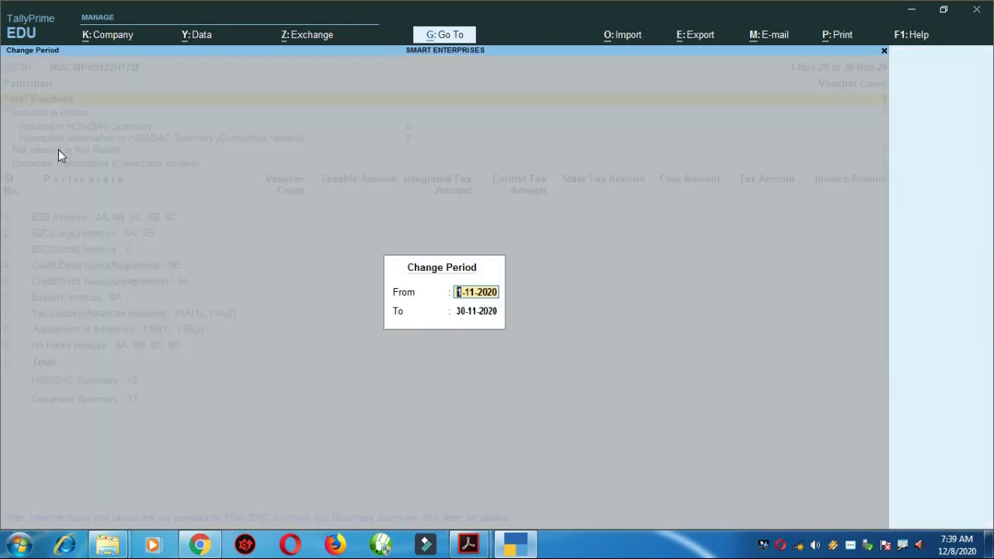
type("1.12")
key("Return")
type("31.1")
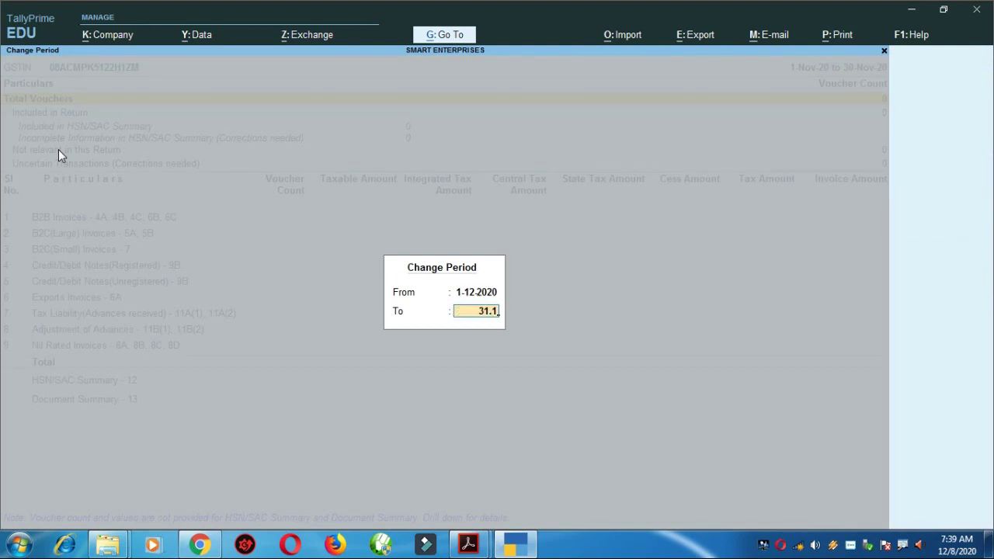
type("2")
key("Return")
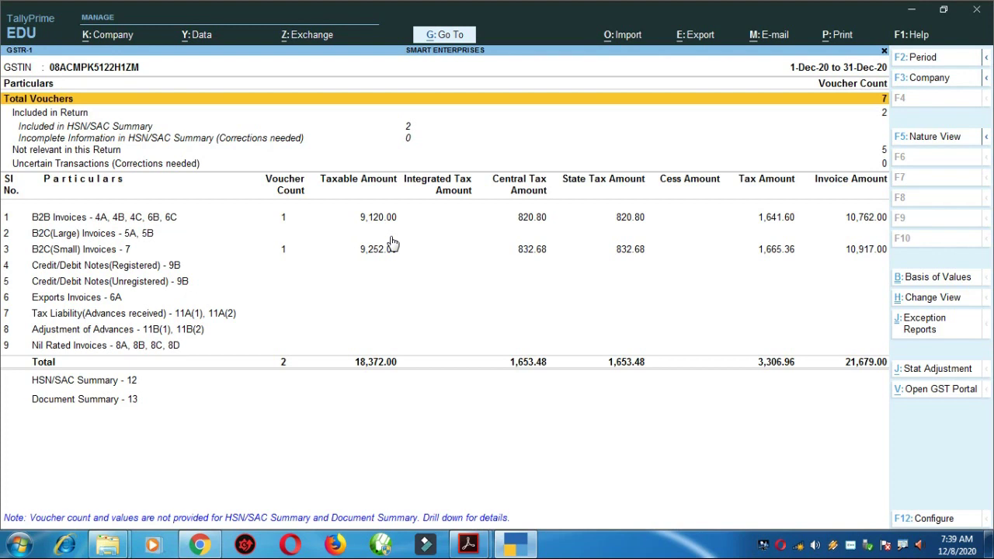
key("ctrl")
key("ctrl")
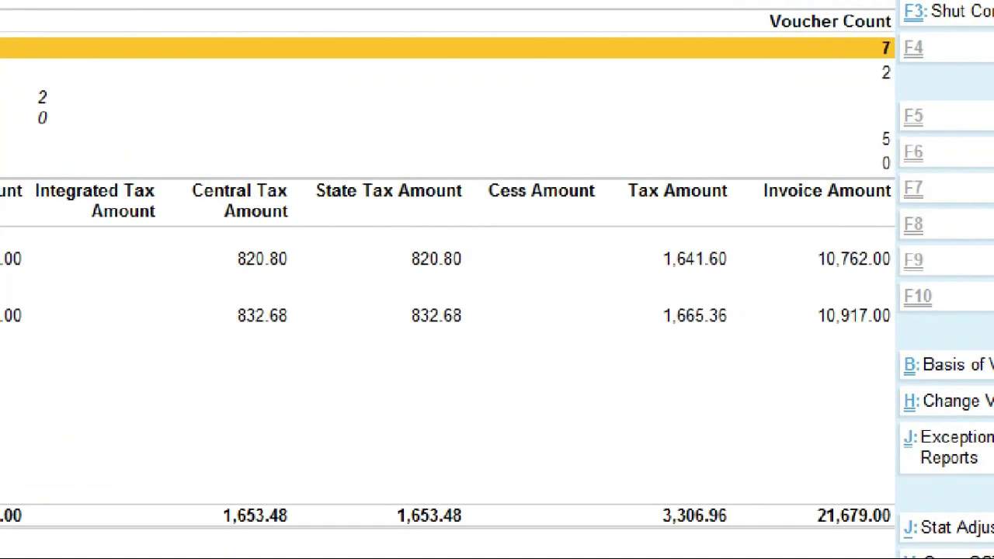
left_click_drag(856, 148, 902, 174)
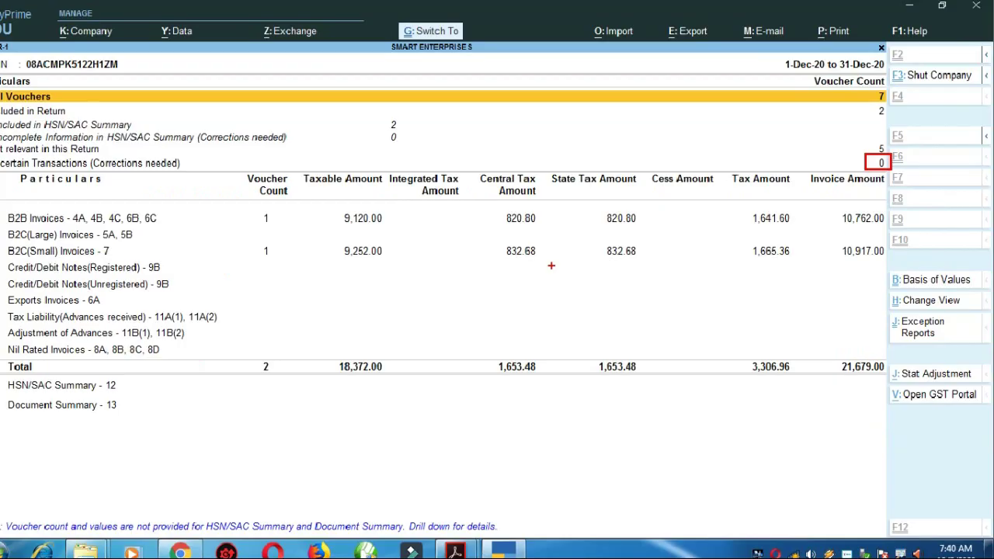
key("ctrl")
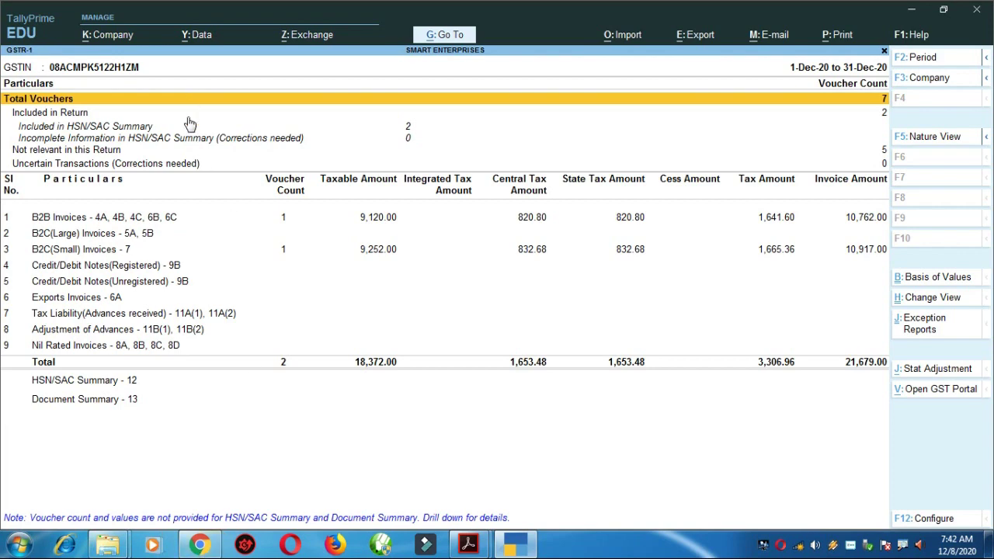
- Switch to Adobe Acrobat Reader, examine the invoice in PURCHASE INV..pdf, and return to the GSTR-1 report in TallyPrime
left_click(467, 545)
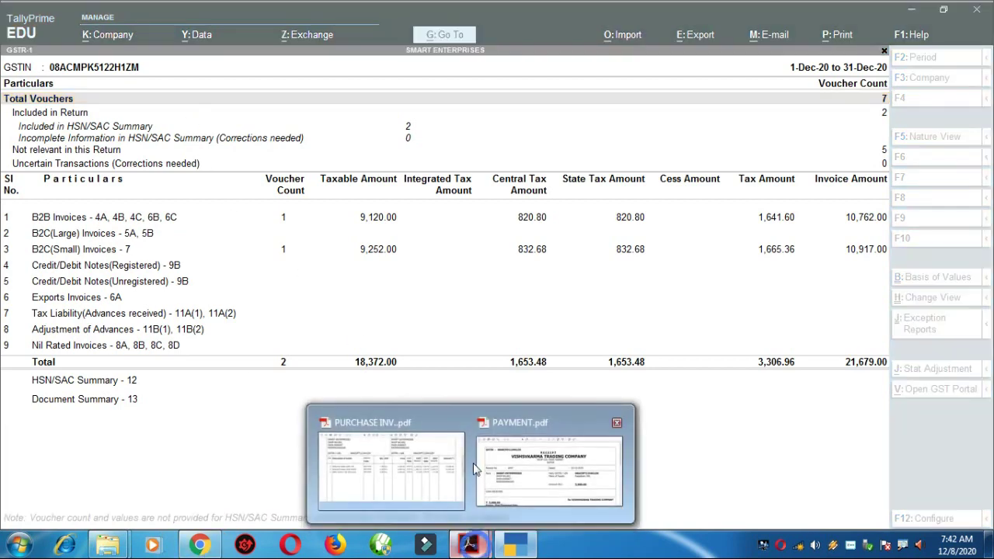
left_click(549, 475)
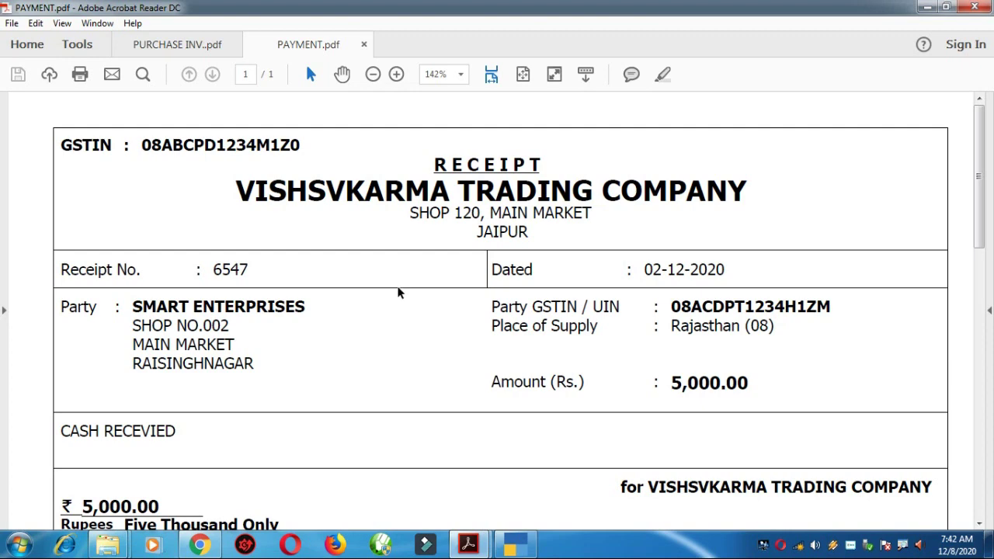
left_click(423, 479)
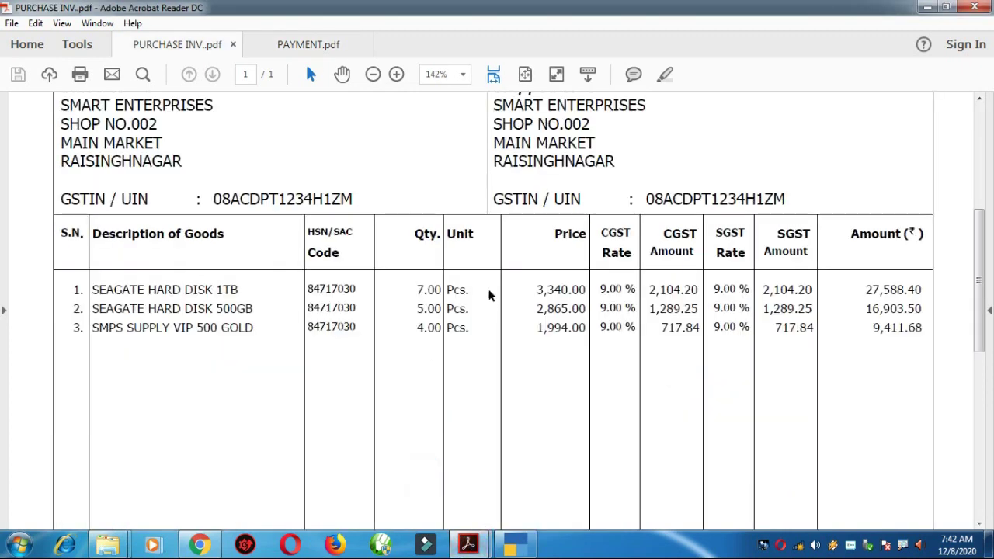
scroll(488, 291, "up", 3)
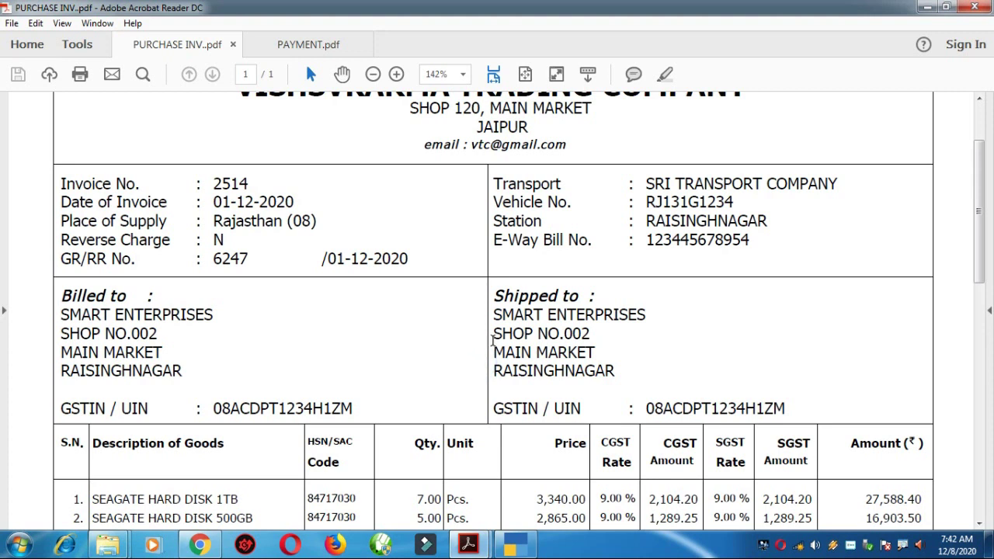
scroll(494, 341, "up", 3)
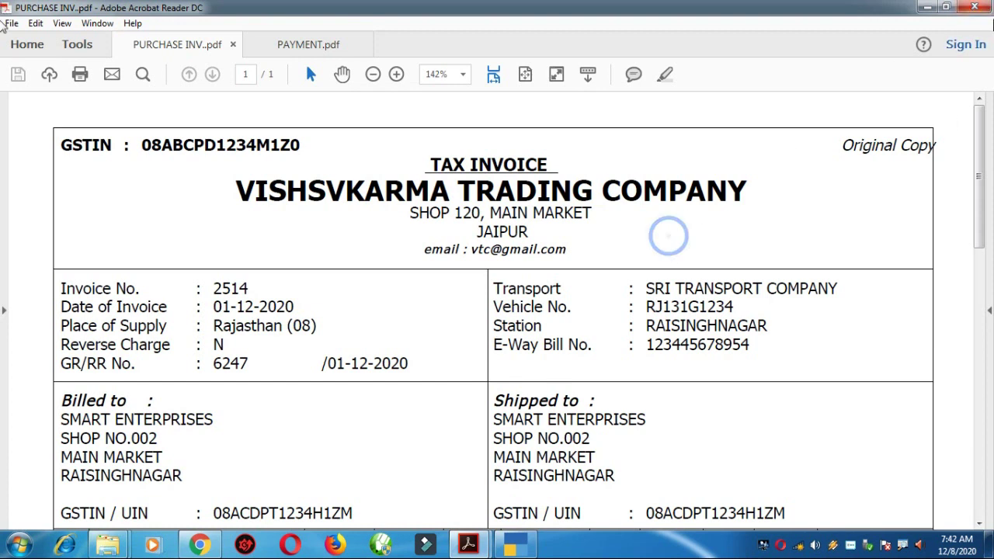
left_click(975, 9)
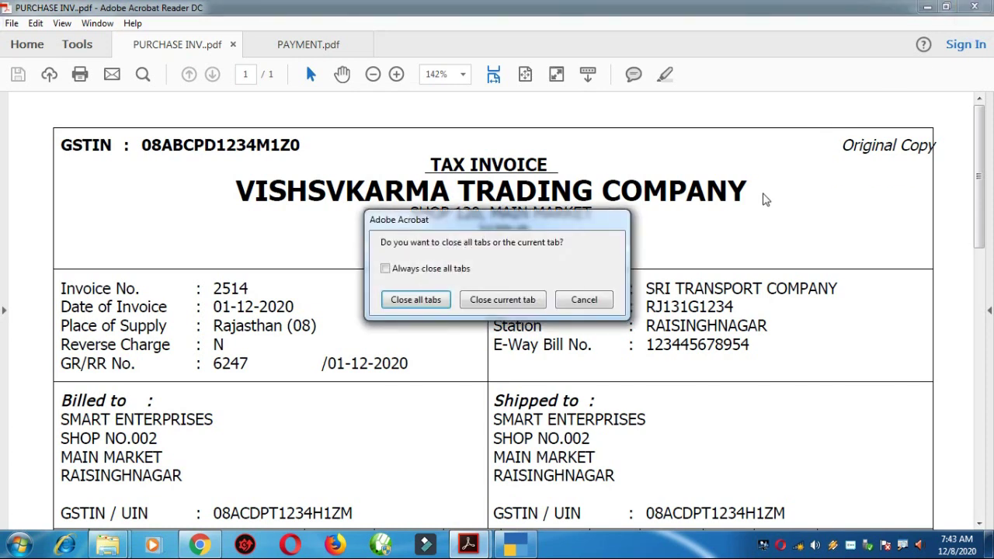
left_click(586, 302)
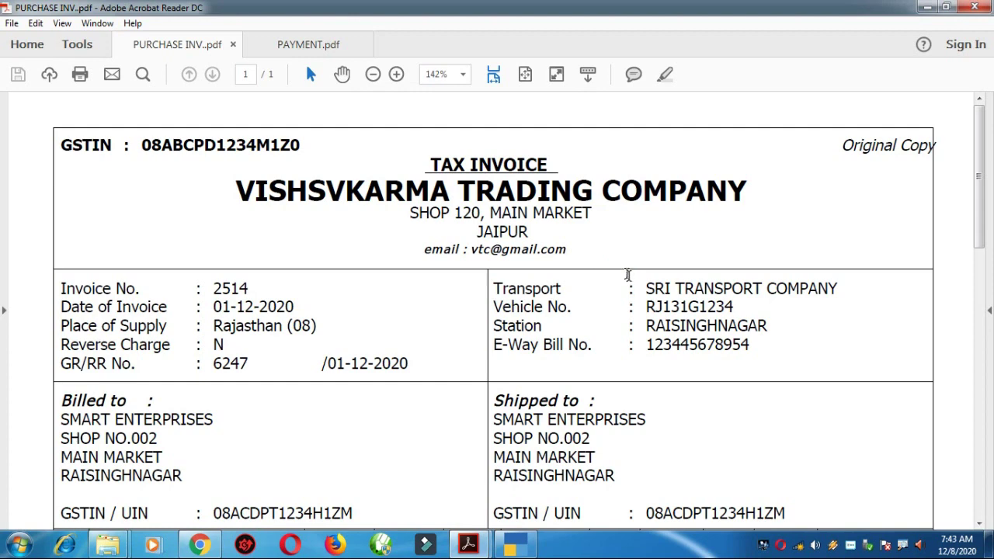
left_click(518, 544)
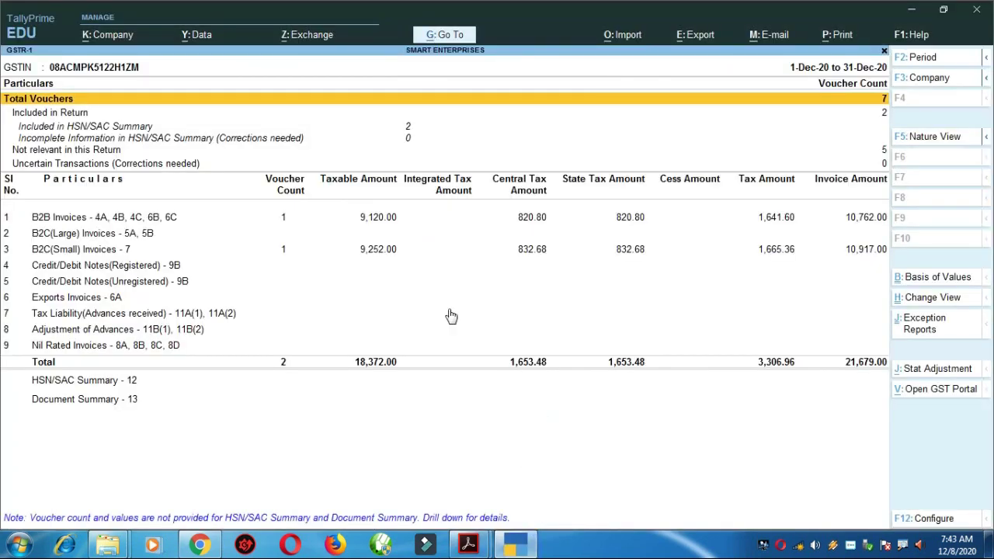
key("ctrl")
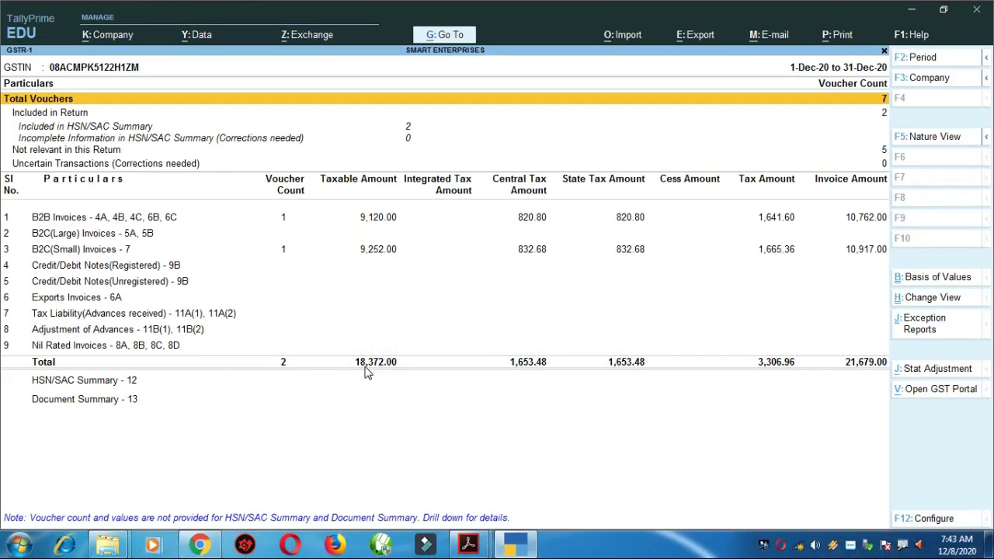
- Close GSTR-1, go back to the Gateway of Tally, and open the Profit & Loss A/c report
key("Escape")
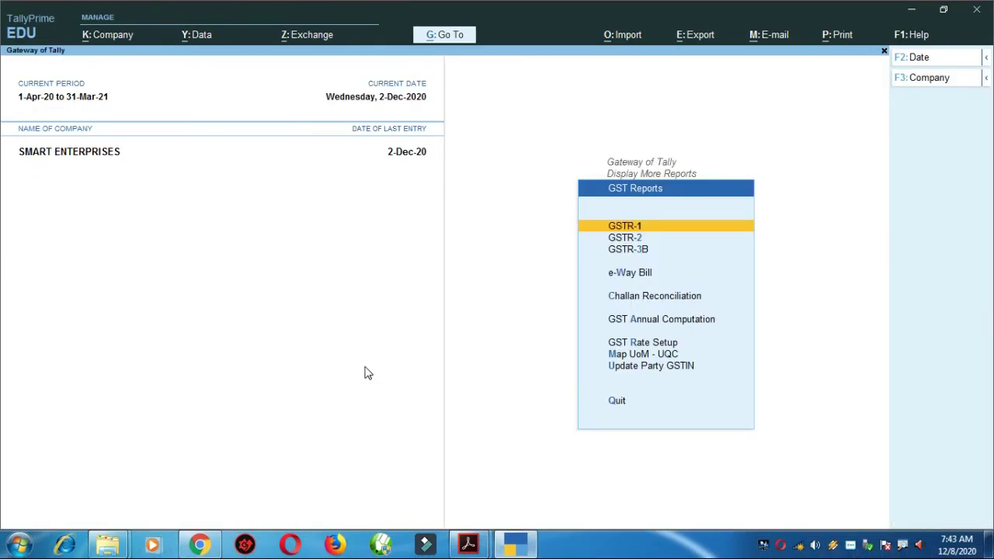
key("Escape")
key("Escape")
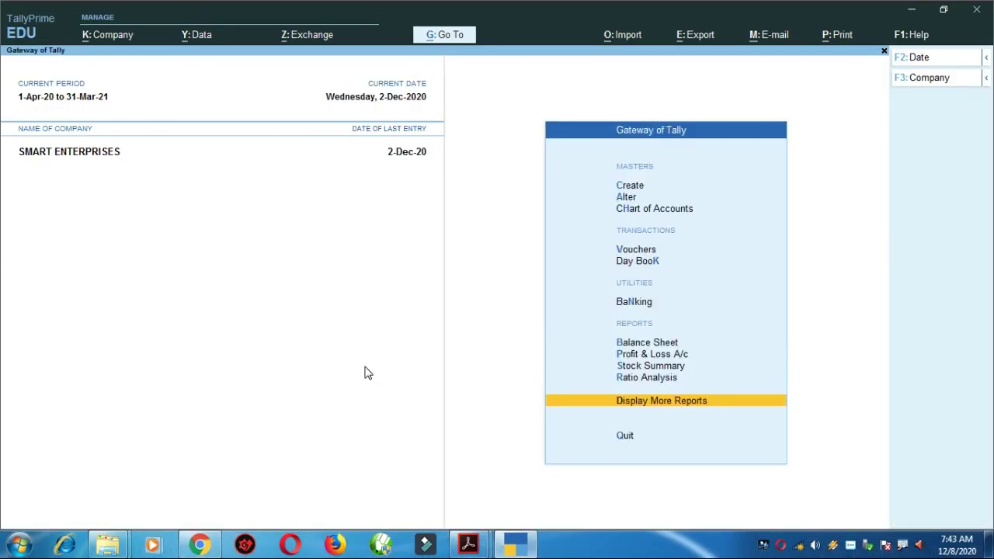
key("Up")
key("Up")
key("Up")
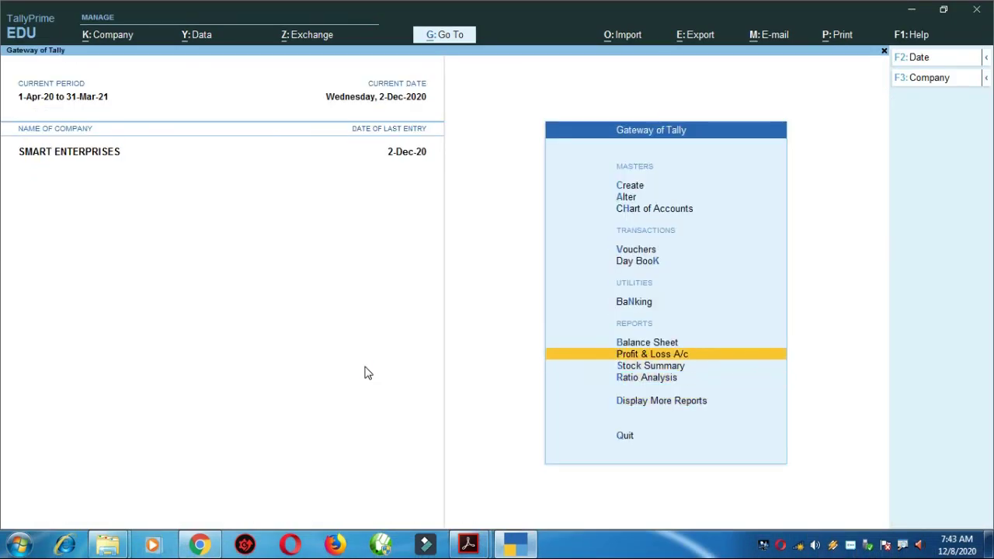
key("Return")
- Set the Profit & Loss A/c period to 1-12-2020 through 31-12-2020
key("F2")
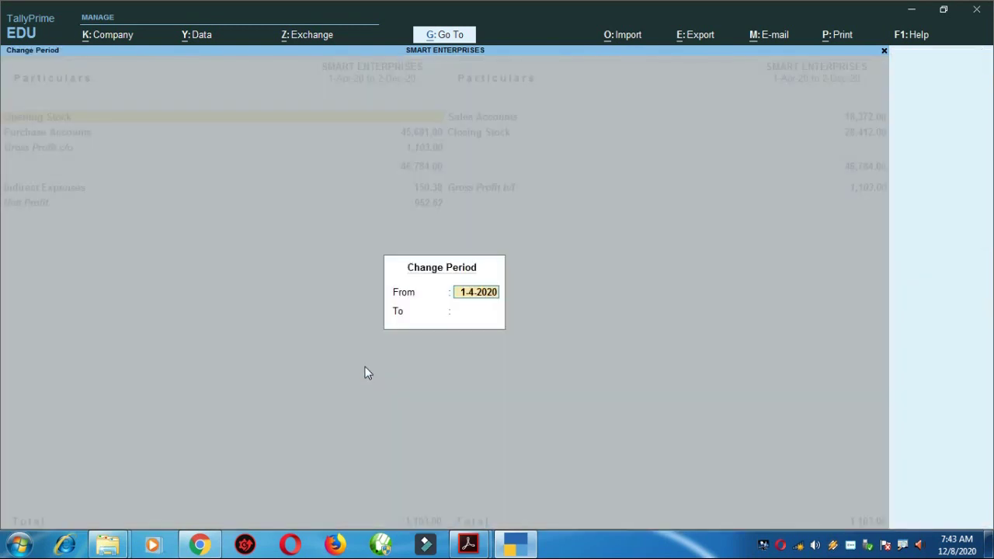
type("1.12")
key("Return")
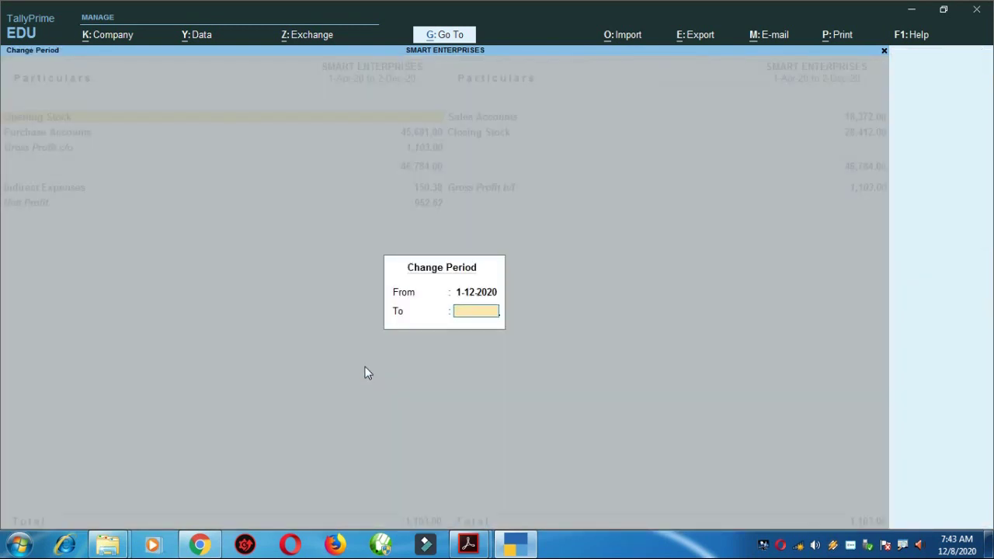
type("31.12")
key("Return")
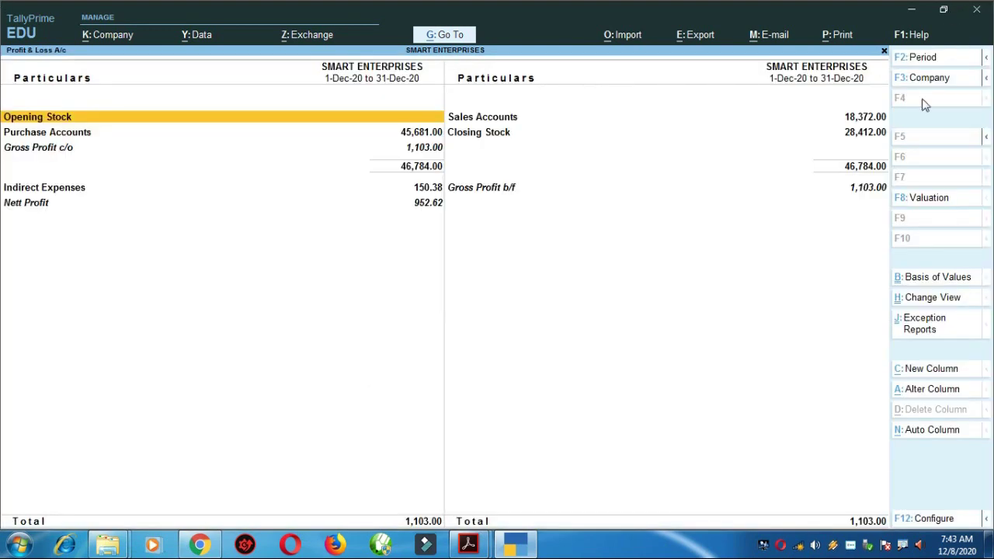